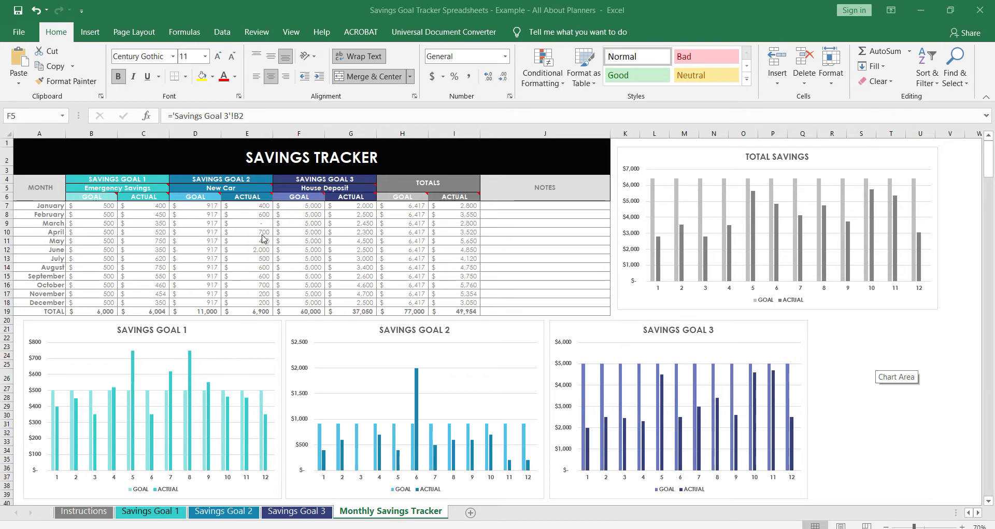
- Glance at the blank template workbook, then return to the filled example and deselect the dashboard
{"action": "mouse_move", "coordinate": [445, 526]}
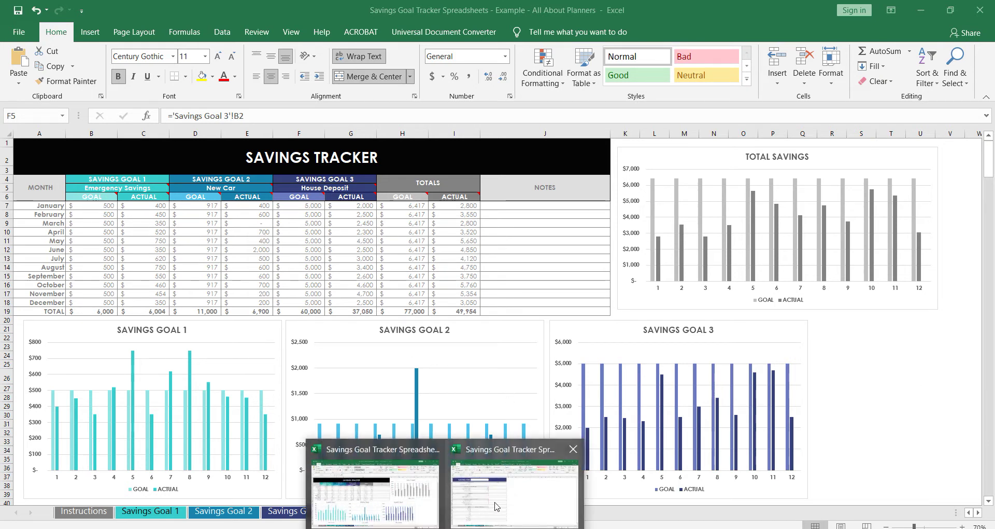
{"action": "left_click", "coordinate": [501, 505]}
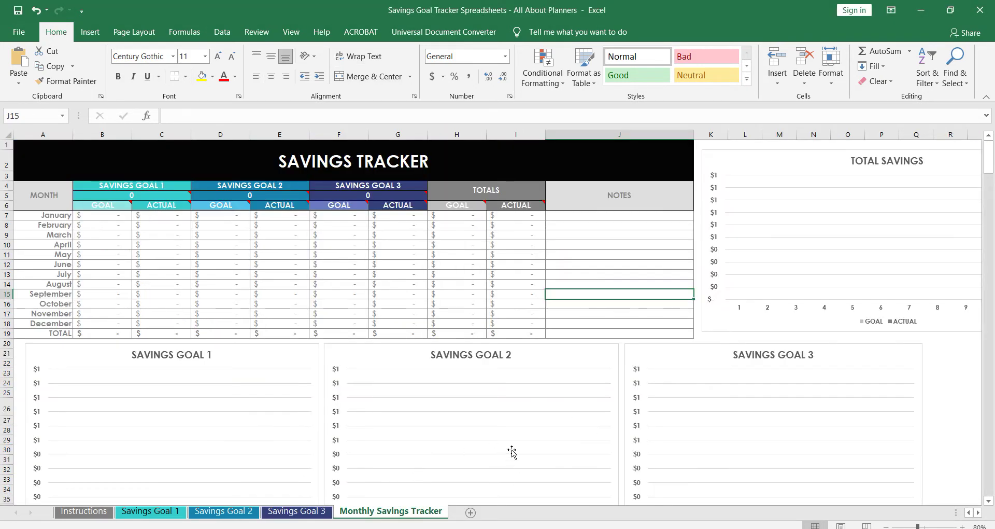
{"action": "mouse_move", "coordinate": [446, 526]}
{"action": "left_click", "coordinate": [378, 490]}
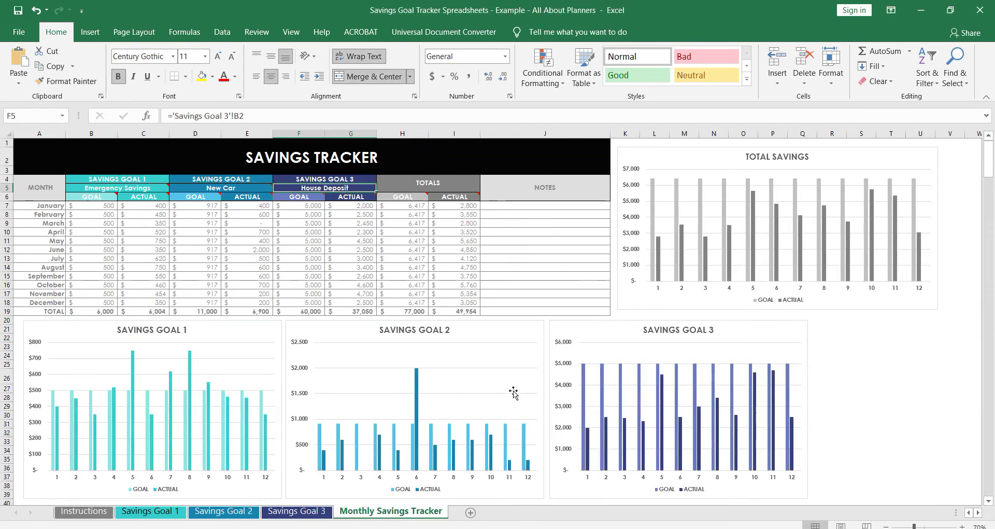
{"action": "left_click", "coordinate": [841, 375]}
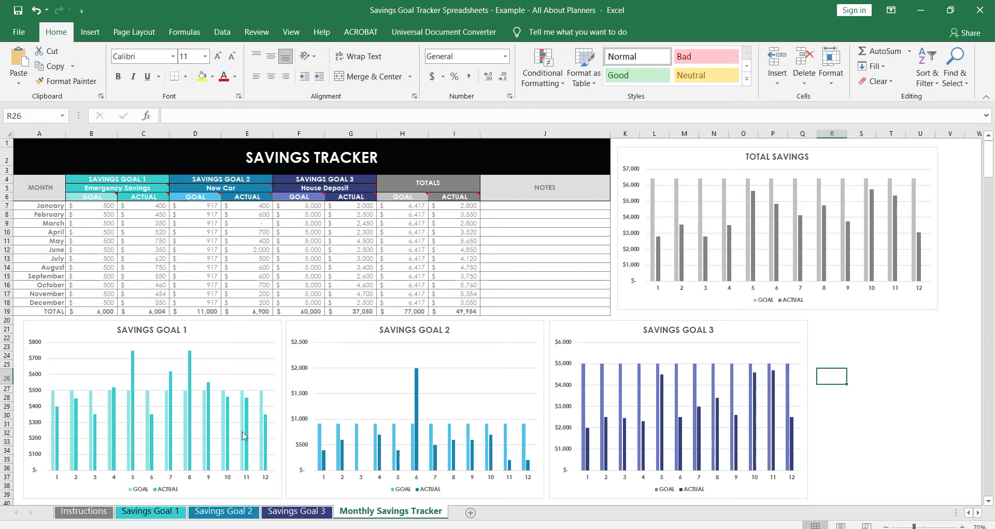
- Confirm May's actual links to Savings Goal 1, whose goal is named Emergency Savings
{"action": "mouse_move", "coordinate": [243, 432]}
{"action": "left_click", "coordinate": [146, 240]}
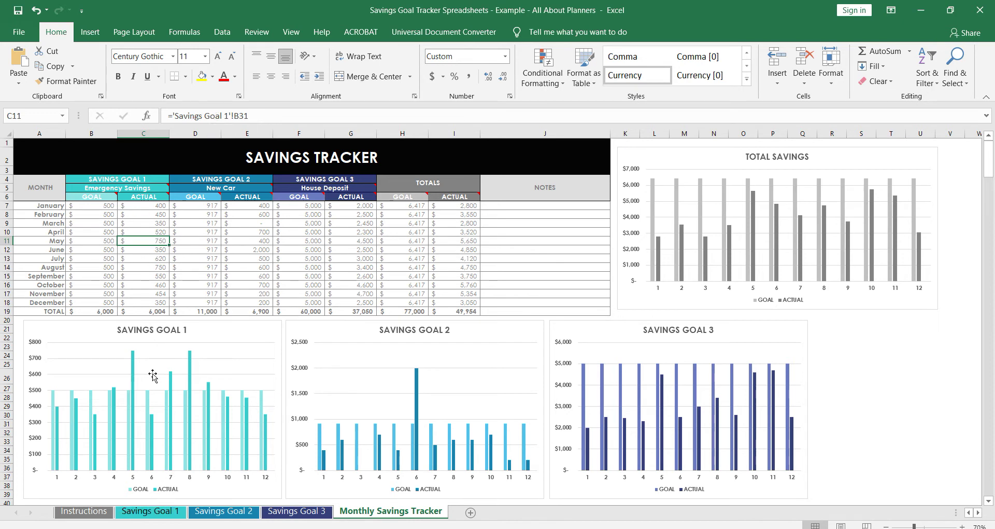
{"action": "left_click", "coordinate": [179, 512]}
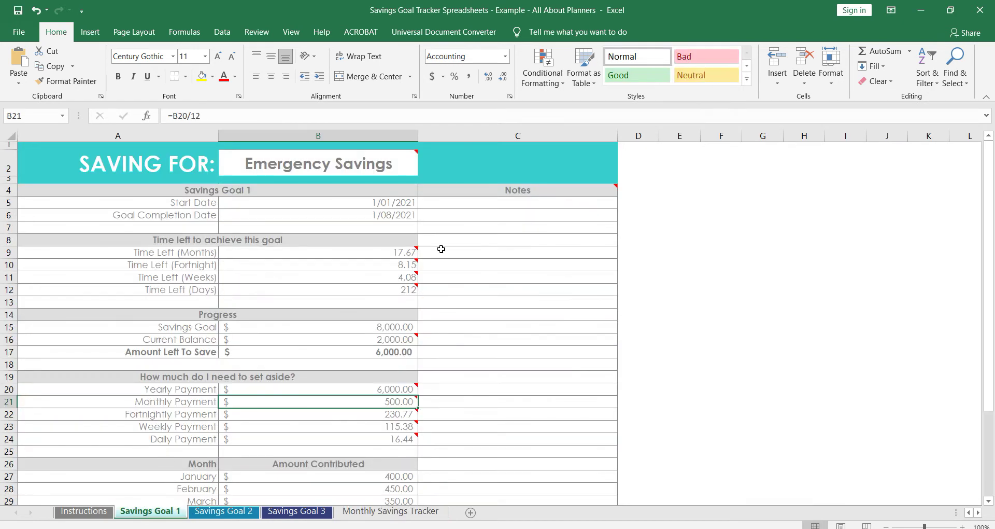
{"action": "scroll", "coordinate": [451, 250], "scroll_direction": "down", "scroll_amount": 5}
{"action": "scroll", "coordinate": [444, 250], "scroll_direction": "up", "scroll_amount": 5}
{"action": "left_click", "coordinate": [391, 166]}
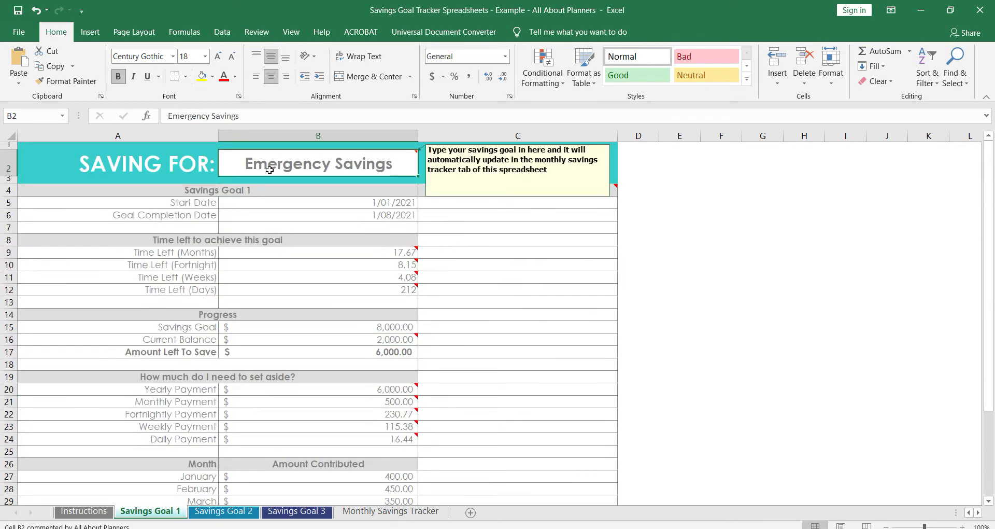
{"action": "left_click", "coordinate": [390, 511]}
- Trace the first goal's name to Savings Goal 1 and view its 8,000 savings goal
{"action": "left_click", "coordinate": [129, 187]}
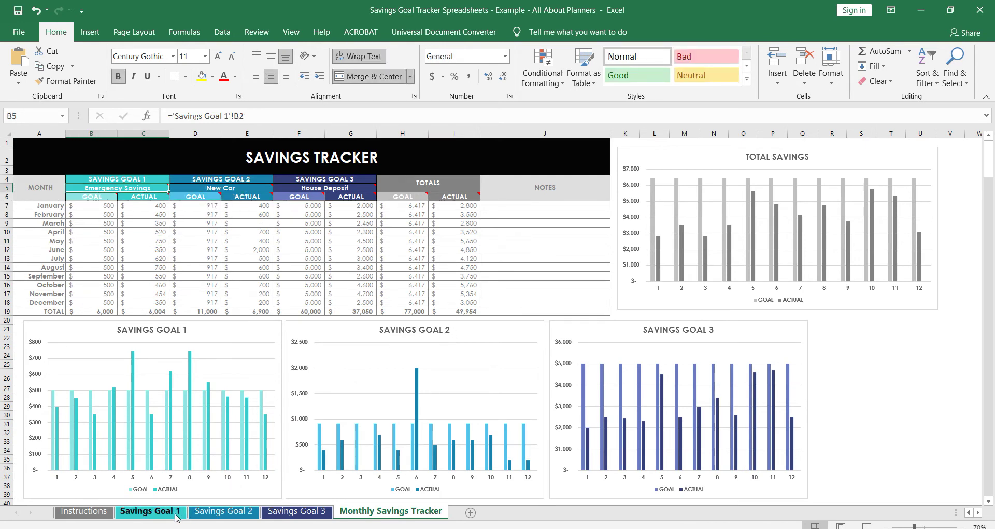
{"action": "left_click", "coordinate": [148, 511]}
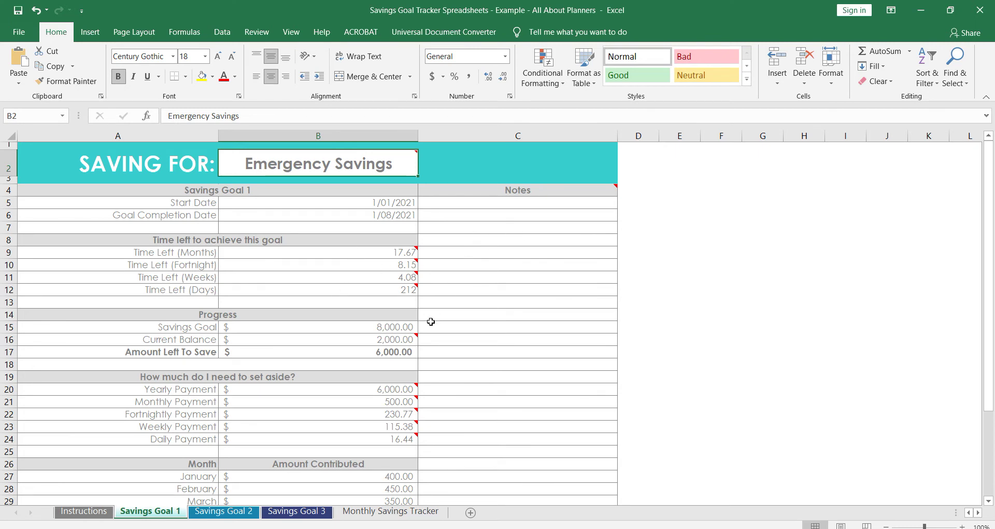
{"action": "left_click", "coordinate": [411, 328]}
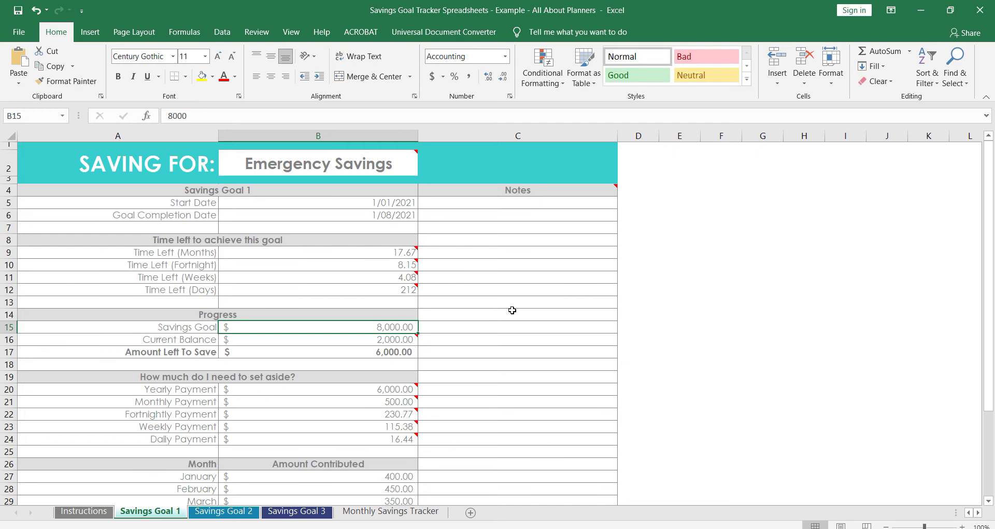
{"action": "left_click", "coordinate": [386, 340]}
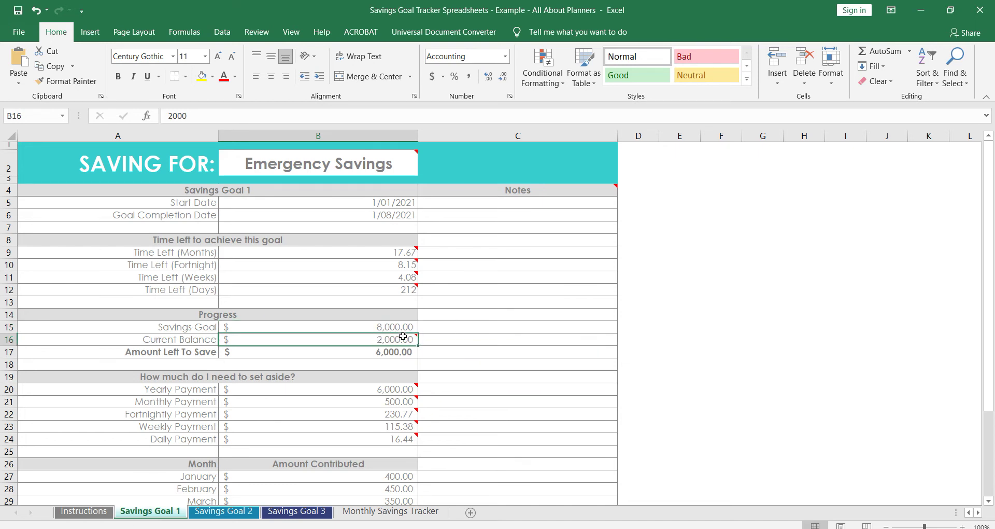
{"action": "left_click", "coordinate": [429, 351]}
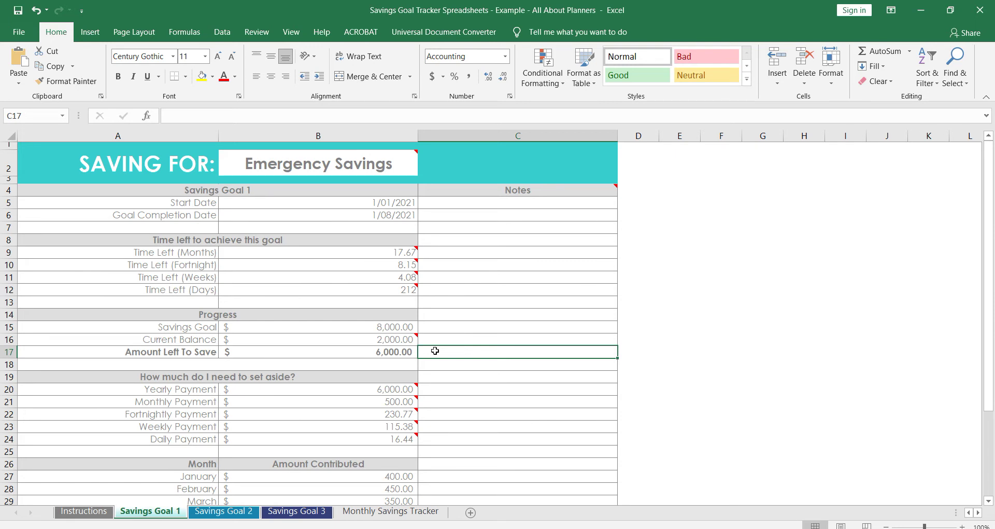
{"action": "left_click", "coordinate": [425, 327]}
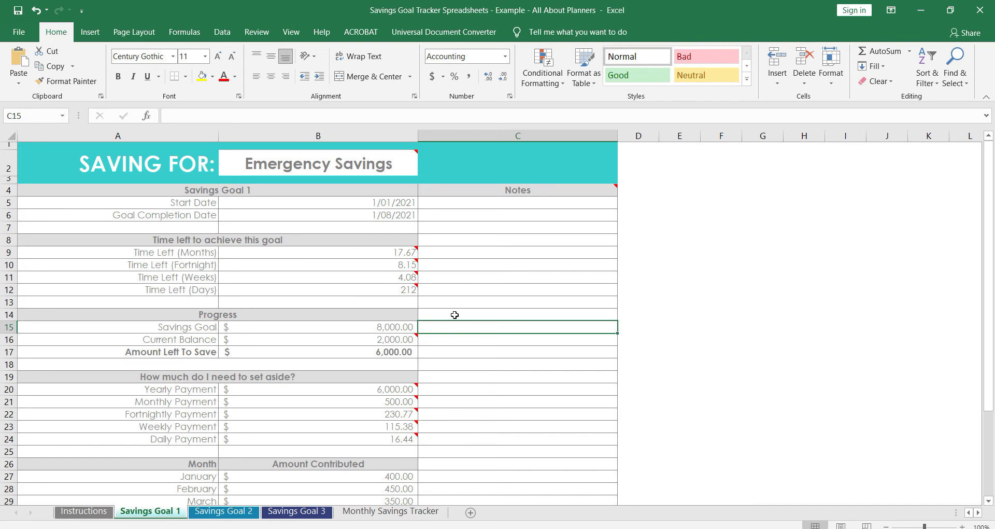
{"action": "scroll", "coordinate": [454, 315], "scroll_direction": "down", "scroll_amount": 1}
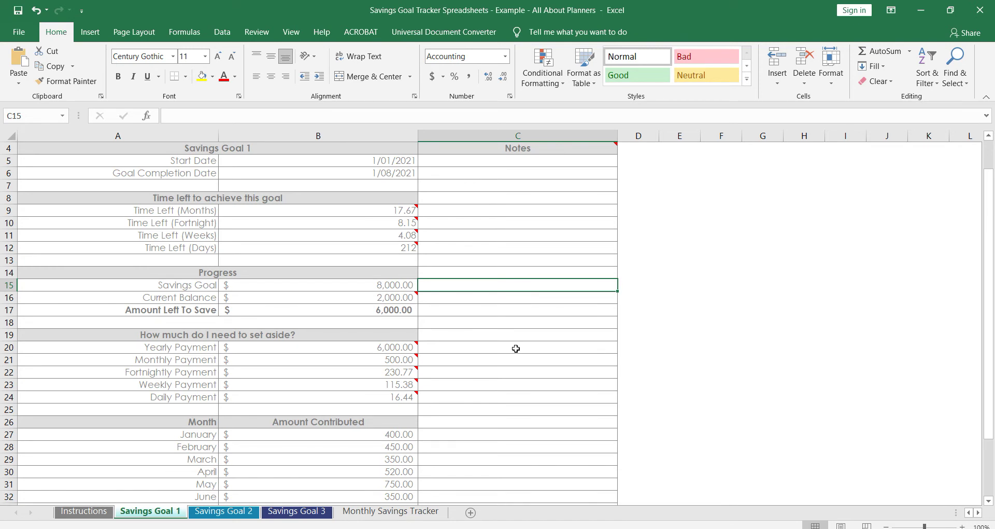
{"action": "scroll", "coordinate": [515, 348], "scroll_direction": "down", "scroll_amount": 2}
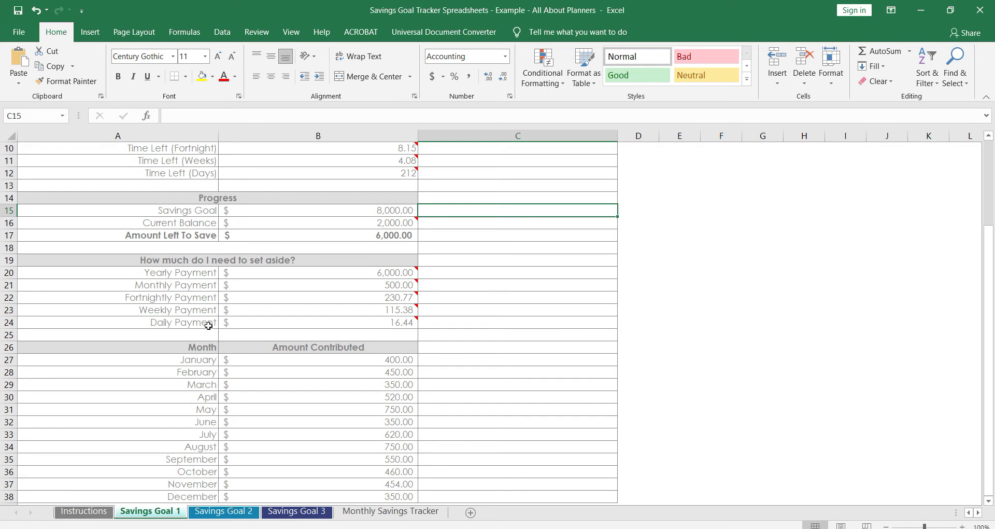
{"action": "scroll", "coordinate": [589, 333], "scroll_direction": "down", "scroll_amount": 2}
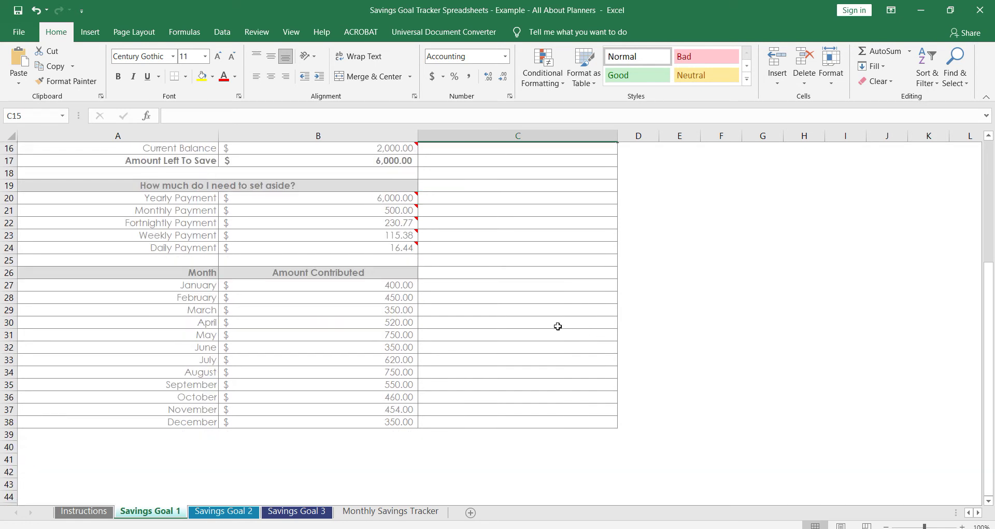
{"action": "scroll", "coordinate": [557, 326], "scroll_direction": "up", "scroll_amount": 1}
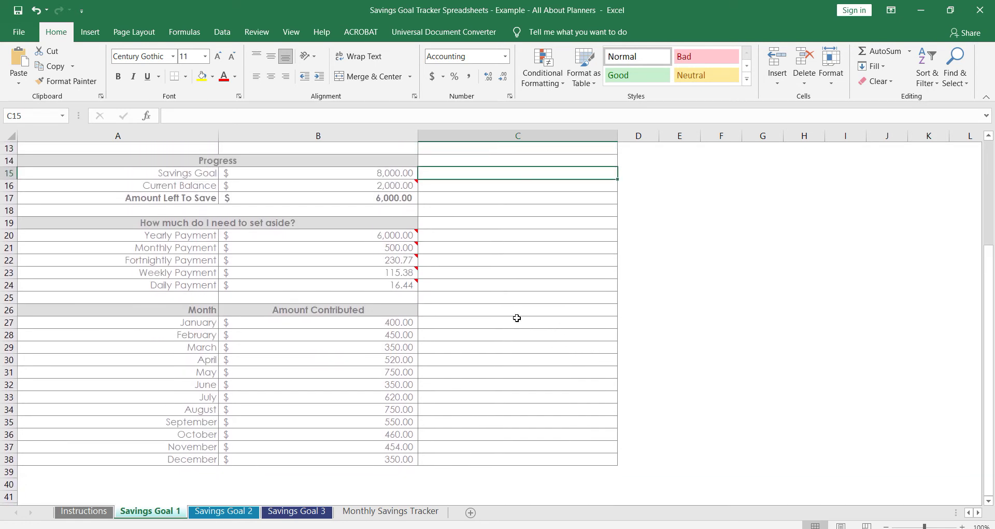
{"action": "left_click", "coordinate": [402, 324]}
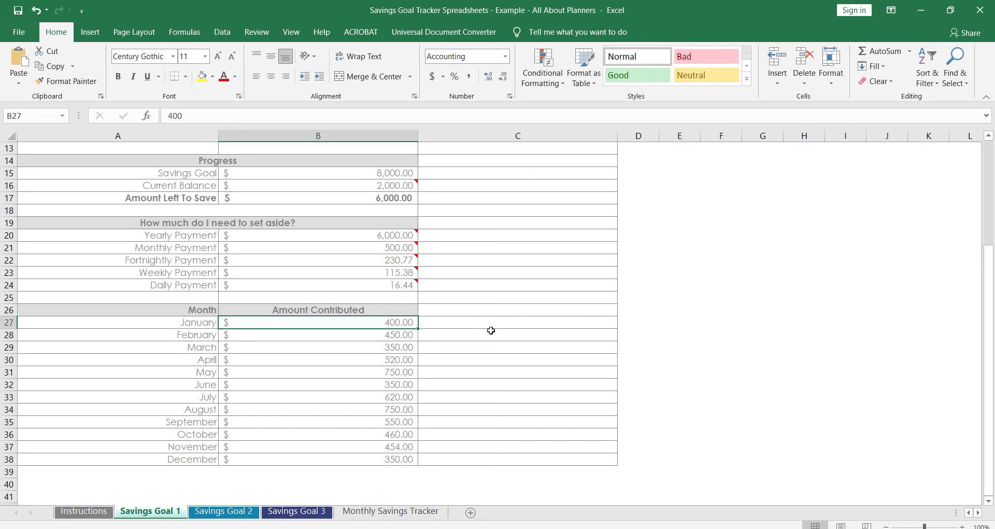
{"action": "key", "text": "Down"}
{"action": "key", "text": "Down"}
{"action": "key", "text": "Down"}
{"action": "key", "text": "Down"}
{"action": "key", "text": "Down"}
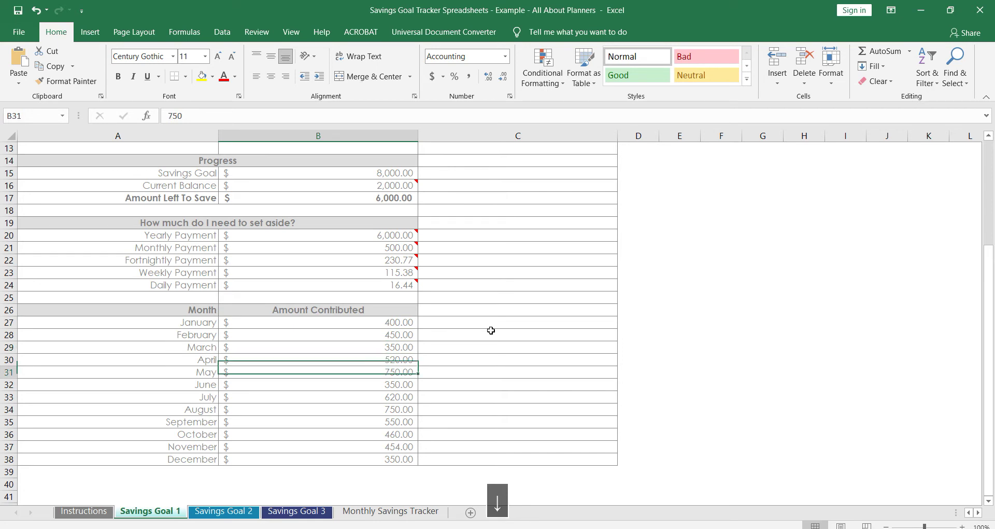
{"action": "scroll", "coordinate": [491, 330], "scroll_direction": "up", "scroll_amount": 4}
{"action": "left_click", "coordinate": [390, 203]}
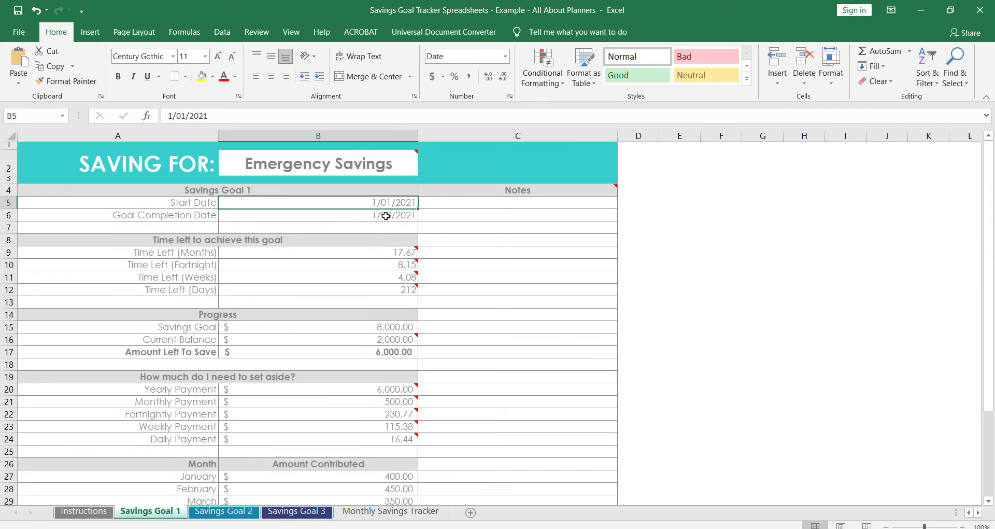
{"action": "left_click", "coordinate": [392, 214]}
{"action": "left_click", "coordinate": [394, 328]}
{"action": "left_click", "coordinate": [388, 155]}
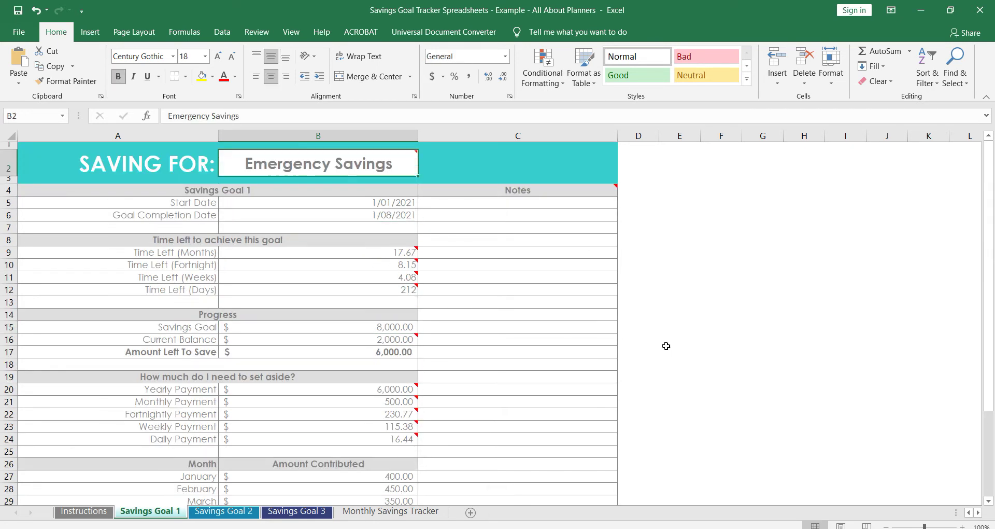
{"action": "scroll", "coordinate": [658, 352], "scroll_direction": "down", "scroll_amount": 3}
{"action": "scroll", "coordinate": [658, 351], "scroll_direction": "down", "scroll_amount": 2}
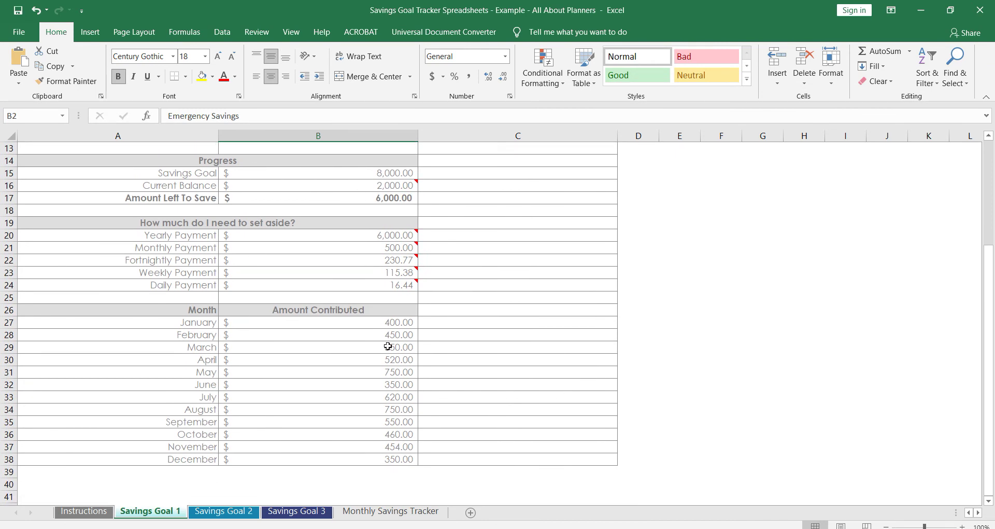
{"action": "left_click", "coordinate": [397, 409]}
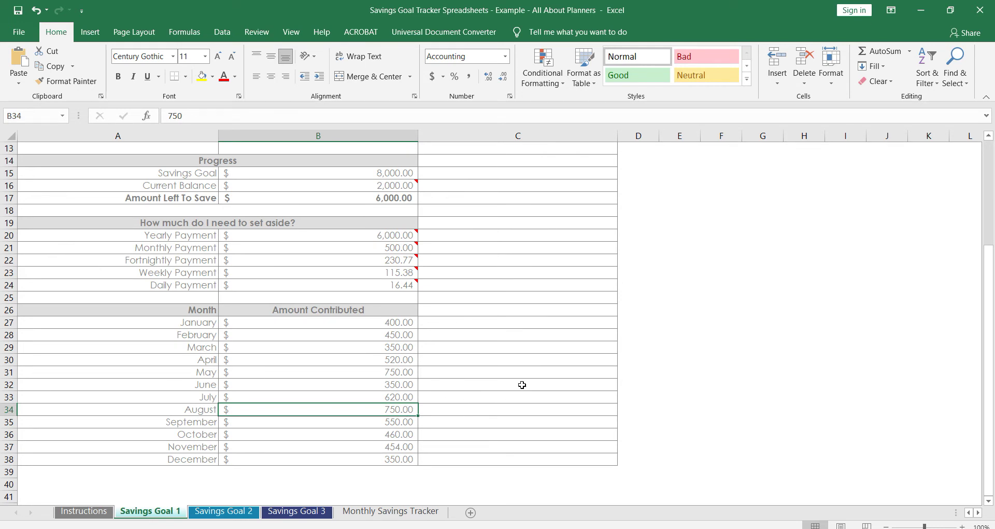
- Enter August's Goal 1 contribution as =20+400, giving 420
{"action": "type", "text": "="}
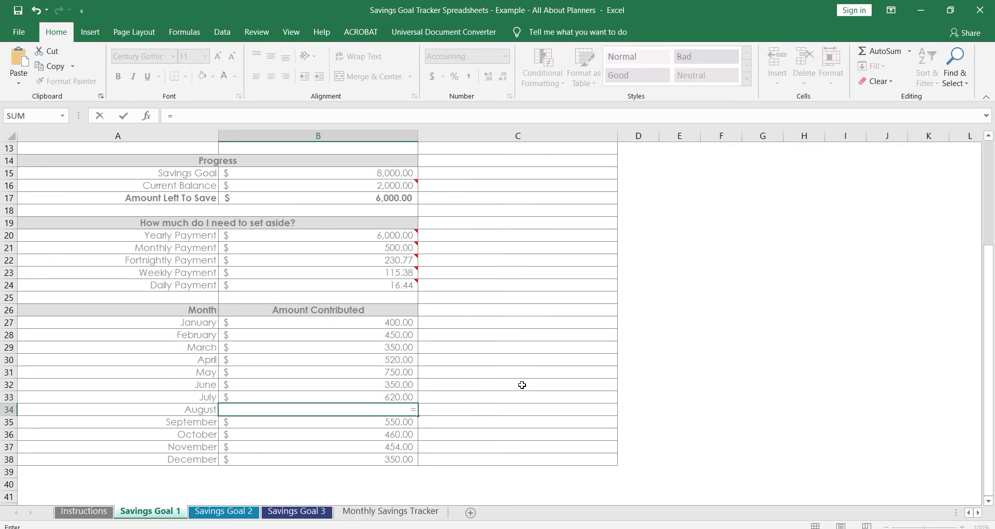
{"action": "type", "text": "20"}
{"action": "left_click_drag", "start_coordinate": [405, 409], "coordinate": [401, 410]}
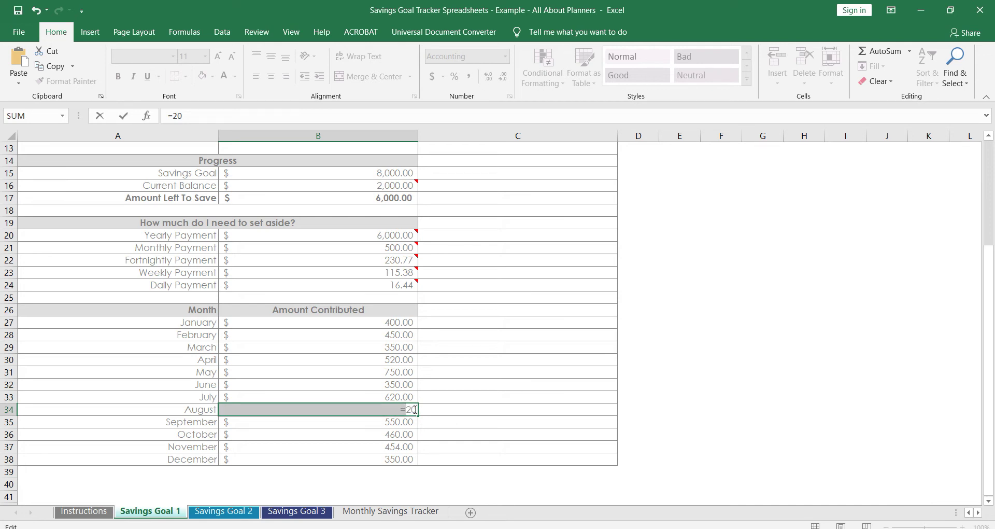
{"action": "type", "text": "+"}
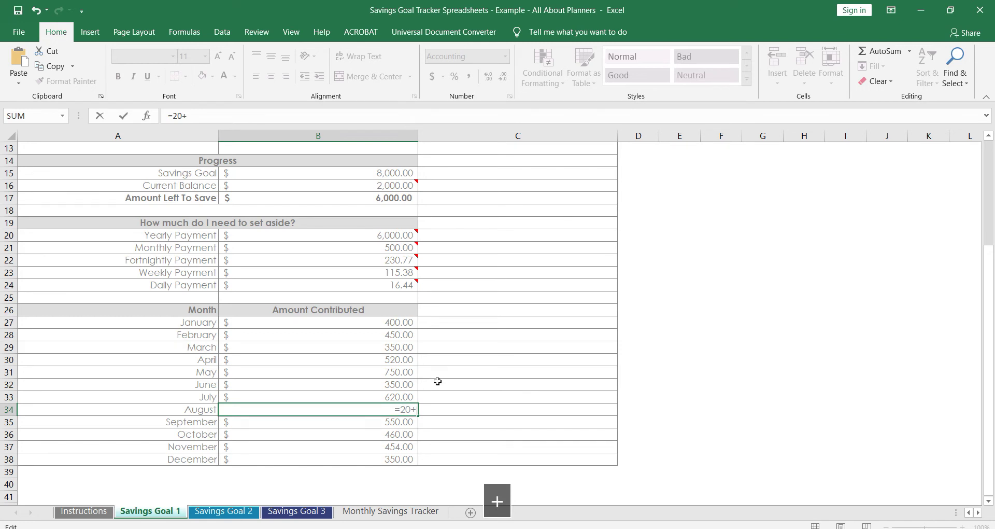
{"action": "type", "text": "400"}
{"action": "key", "text": "Return"}
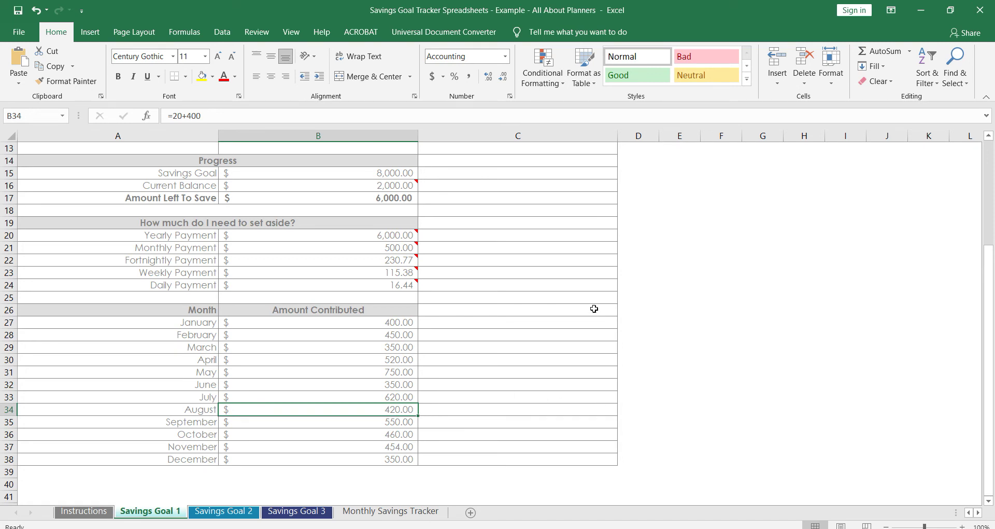
- Extend August's formula to =20+400+600 for 1,020, then move to Savings Goal 2
{"action": "left_click", "coordinate": [224, 115]}
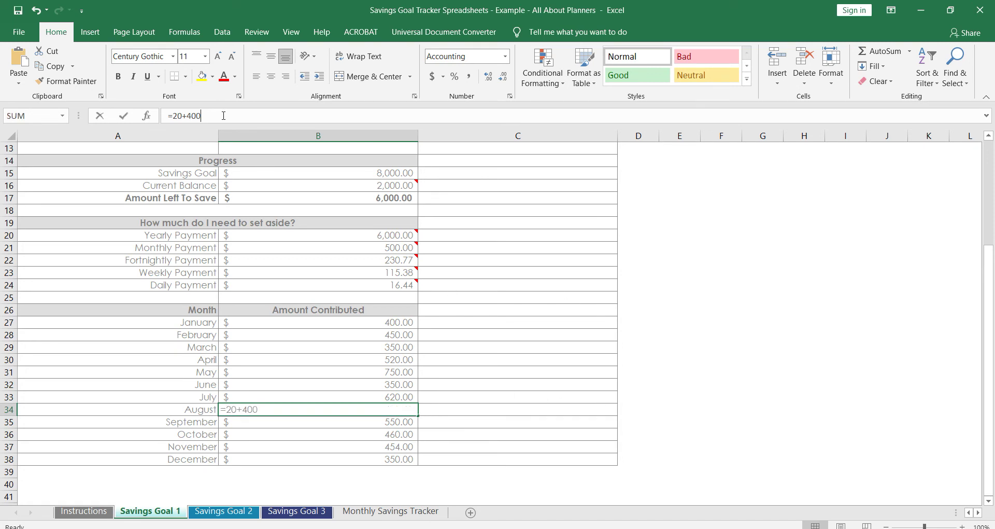
{"action": "type", "text": "+600"}
{"action": "key", "text": "Return"}
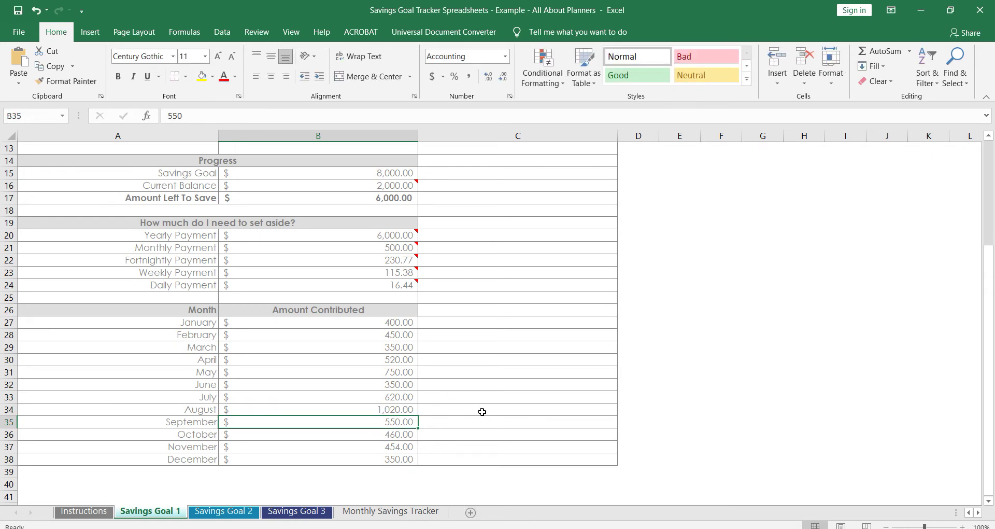
{"action": "left_click", "coordinate": [406, 407]}
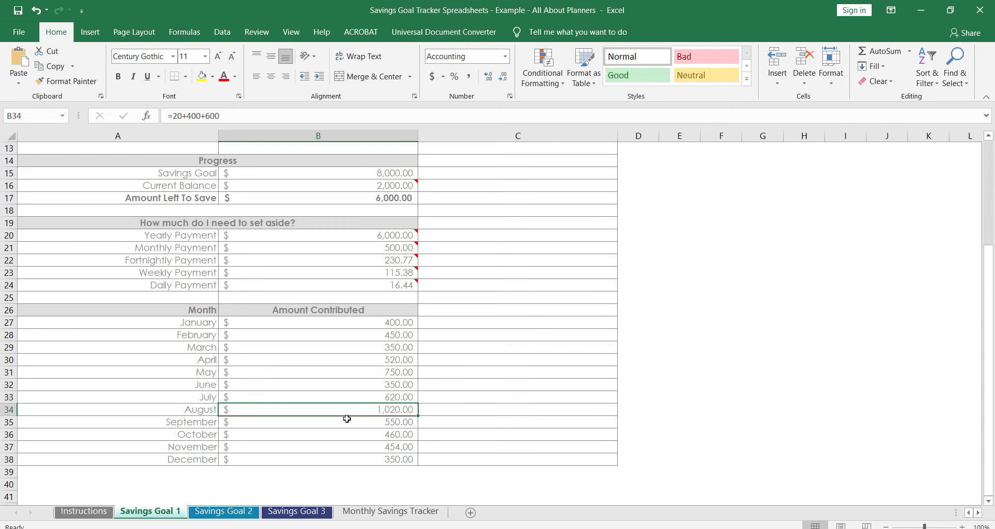
{"action": "left_click", "coordinate": [227, 511]}
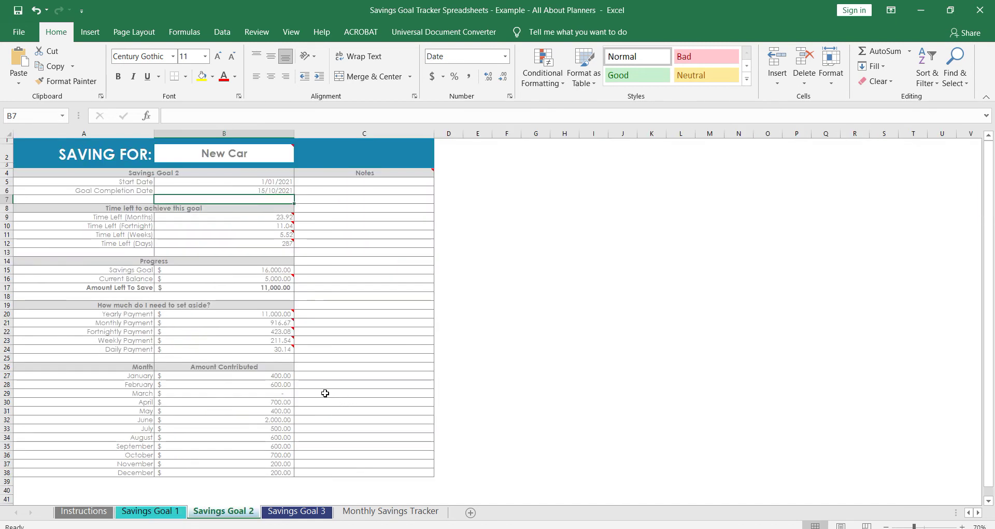
- Pass through Savings Goal 3 to the tracker and check Goal 1's August actual of 1,020
{"action": "left_click", "coordinate": [297, 511]}
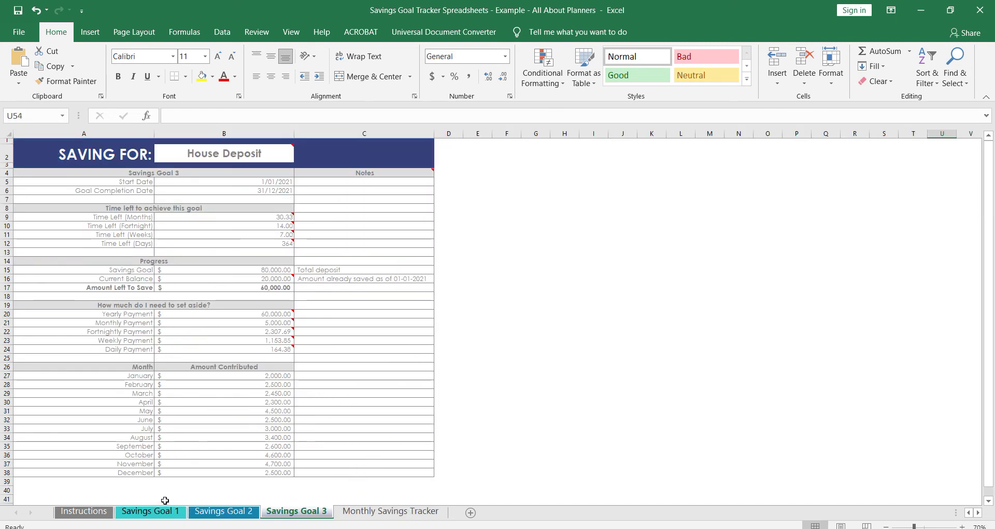
{"action": "left_click", "coordinate": [401, 513]}
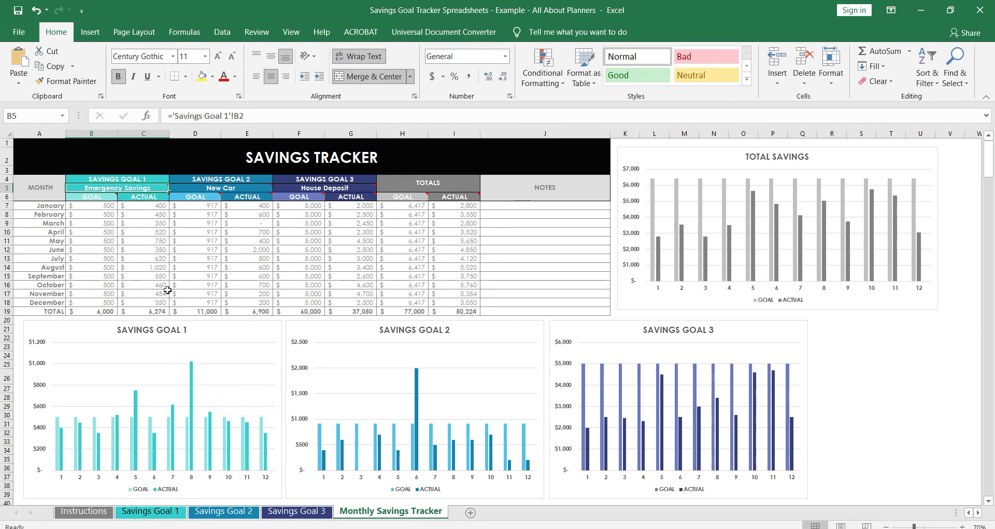
{"action": "left_click", "coordinate": [164, 268]}
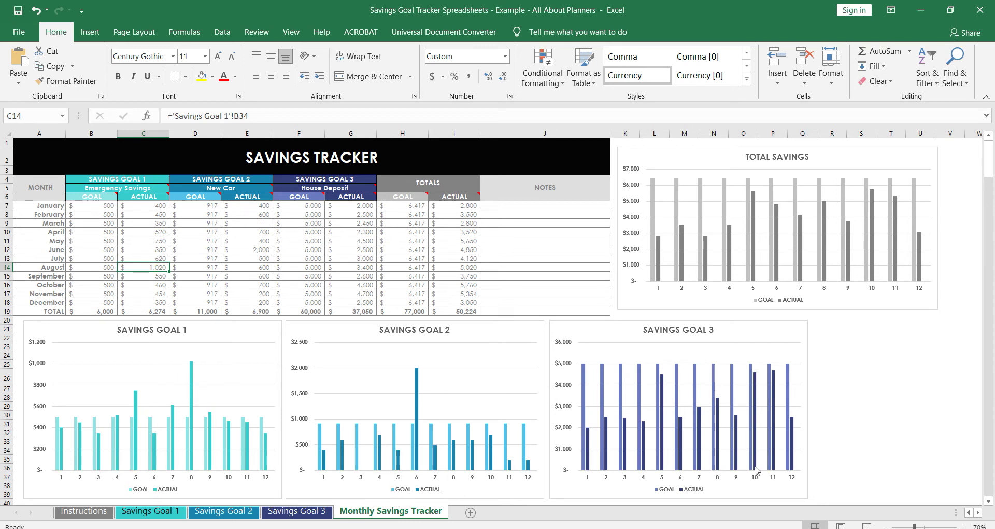
- Inspect the January total goal formula and the grand totals of goals and actual savings ($50,224)
{"action": "left_click", "coordinate": [415, 207]}
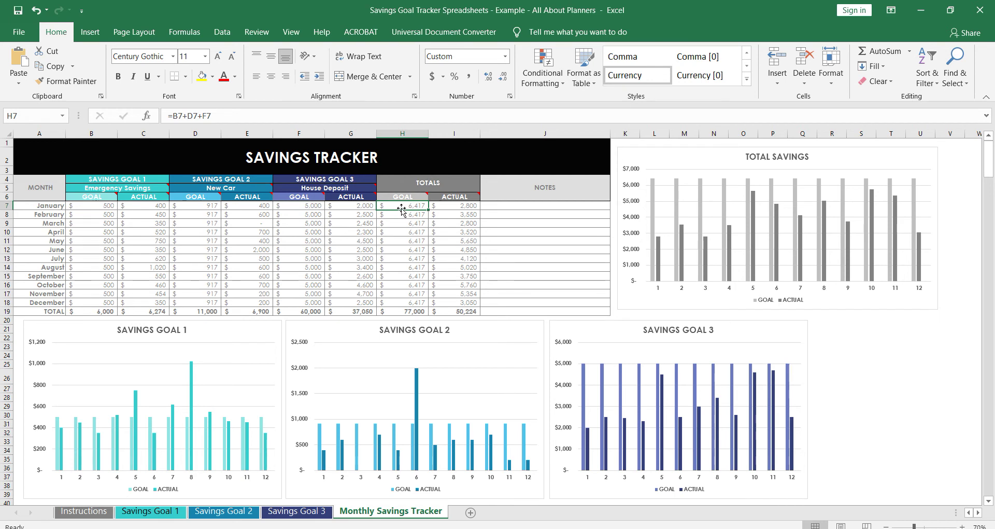
{"action": "left_click", "coordinate": [460, 311]}
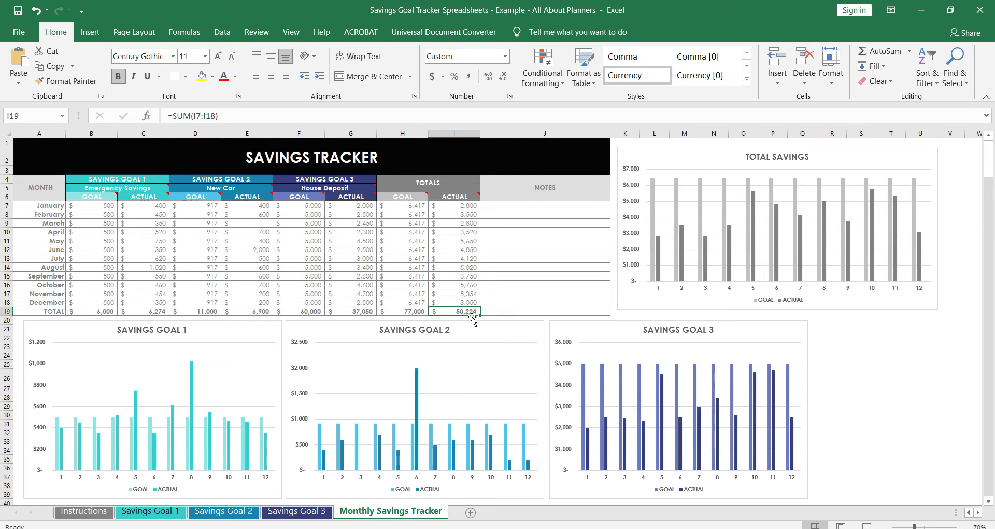
{"action": "left_click", "coordinate": [424, 313]}
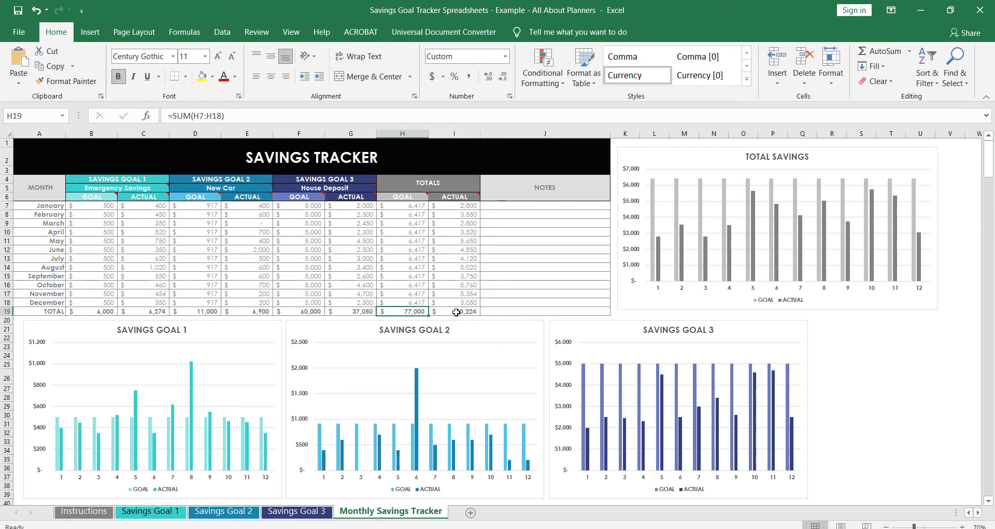
{"action": "left_click_drag", "start_coordinate": [544, 207], "coordinate": [545, 306]}
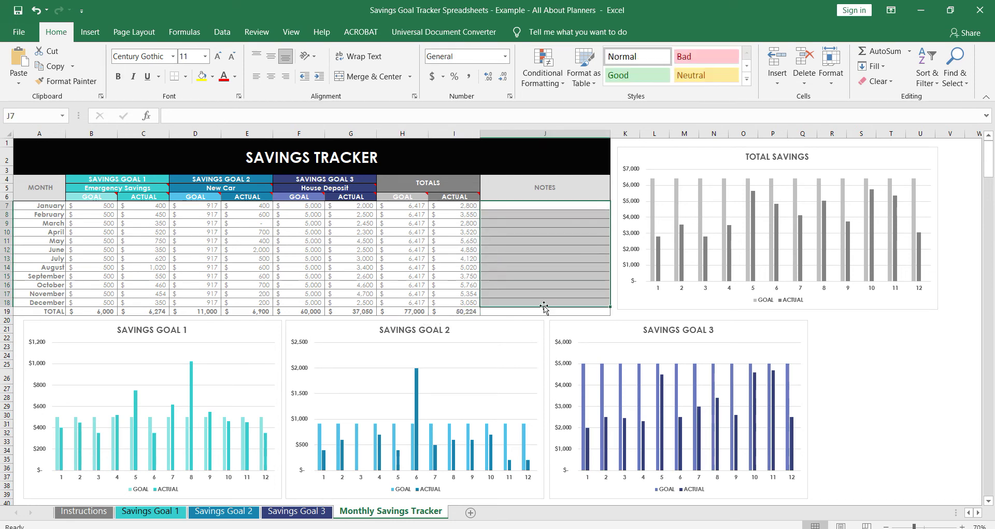
{"action": "left_click", "coordinate": [543, 303]}
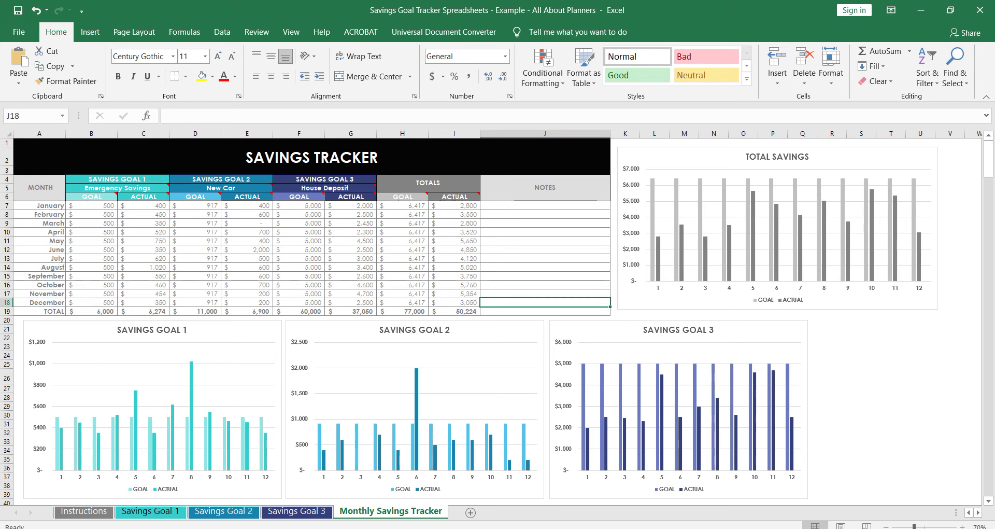
- Select the tracker's January–May House Deposit goals and check May's link to Savings Goal 3
{"action": "left_click", "coordinate": [150, 511]}
{"action": "scroll", "coordinate": [241, 456], "scroll_direction": "up", "scroll_amount": 4}
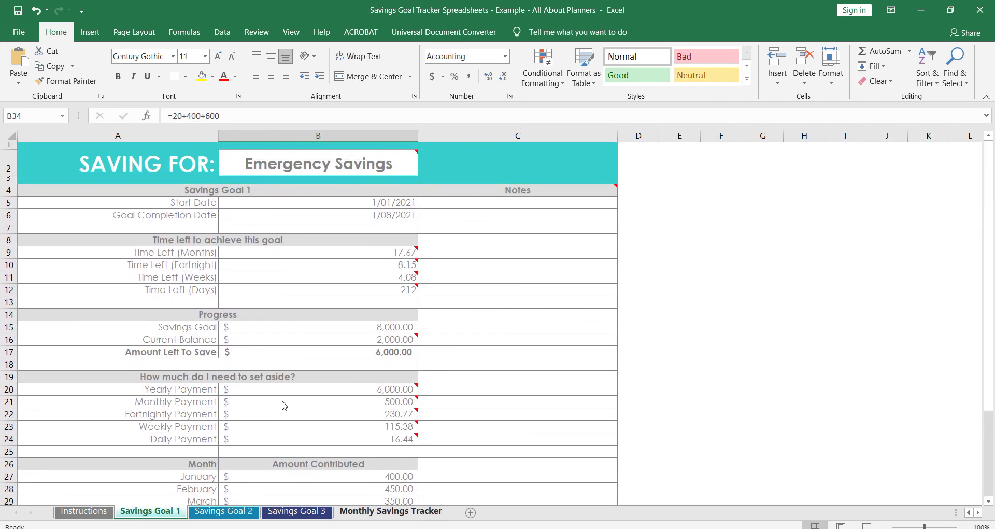
{"action": "left_click", "coordinate": [376, 513]}
{"action": "left_click_drag", "start_coordinate": [308, 208], "coordinate": [309, 240]}
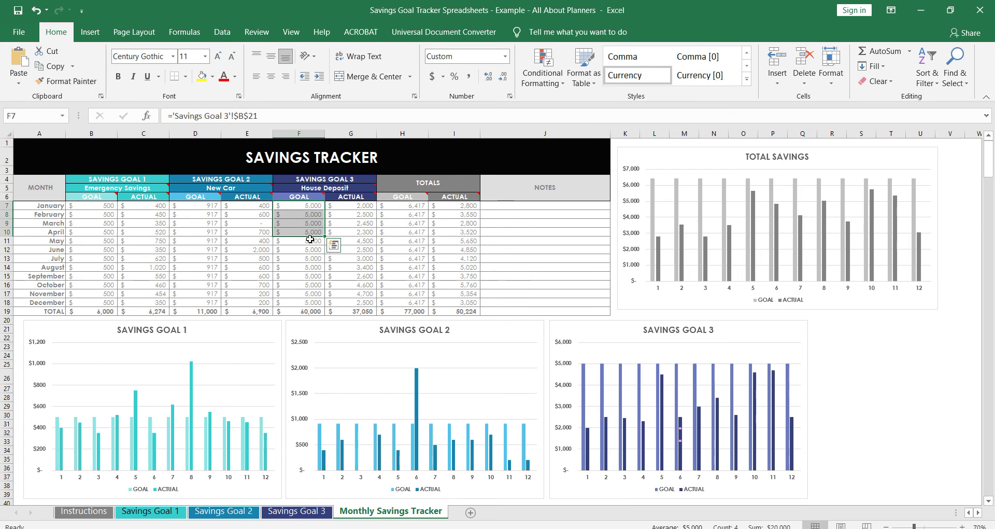
{"action": "left_click", "coordinate": [310, 240]}
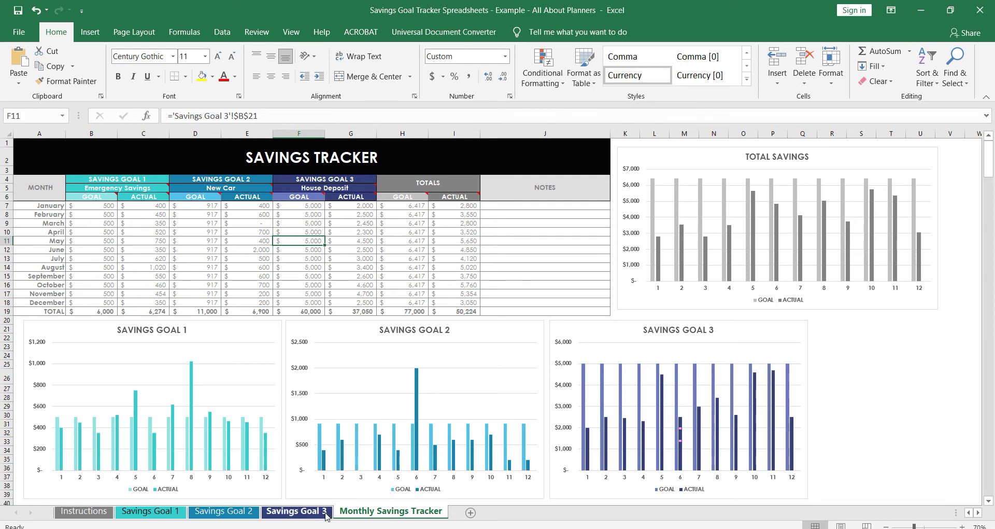
- Check Savings Goal 3's B21 monthly payment formula giving 5,000, then reopen that sheet
{"action": "left_click", "coordinate": [309, 511]}
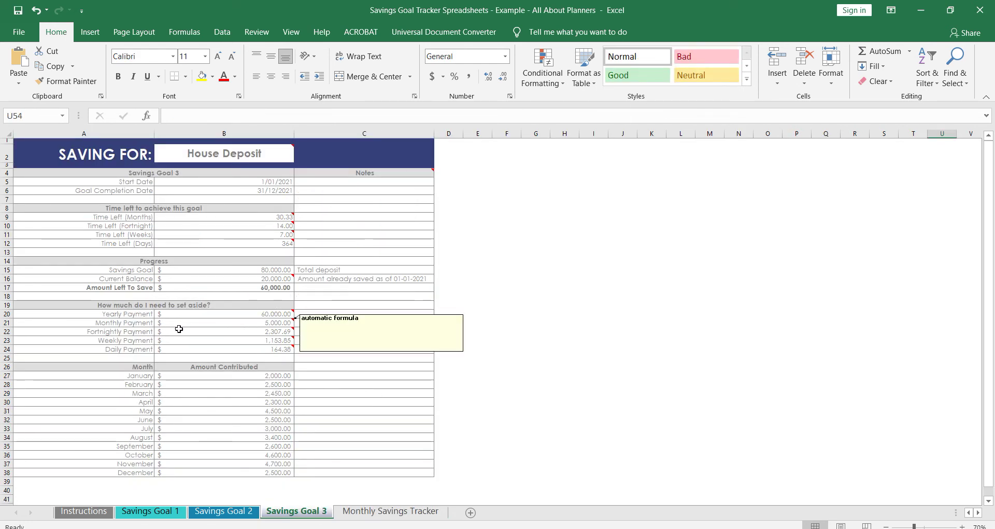
{"action": "left_click", "coordinate": [274, 321]}
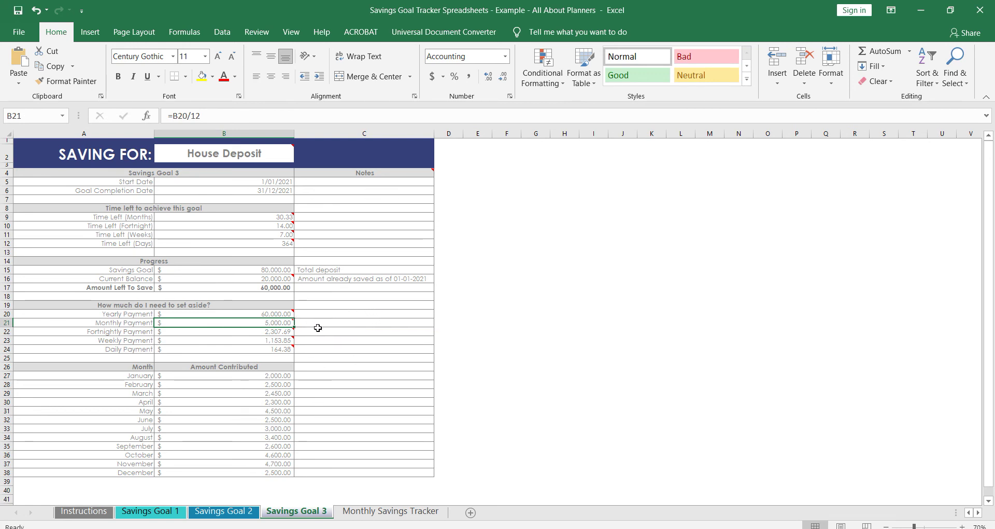
{"action": "mouse_move", "coordinate": [287, 322]}
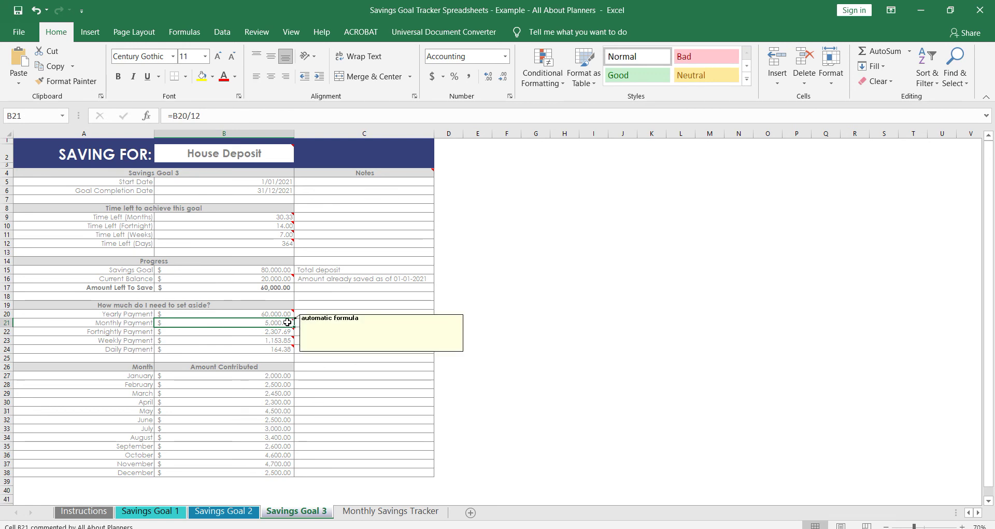
{"action": "left_click", "coordinate": [390, 510]}
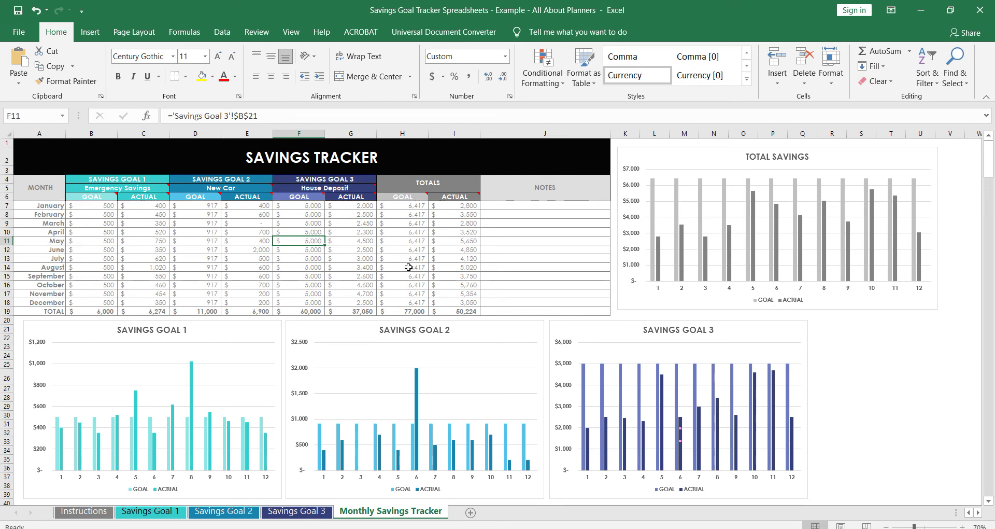
{"action": "left_click", "coordinate": [324, 513]}
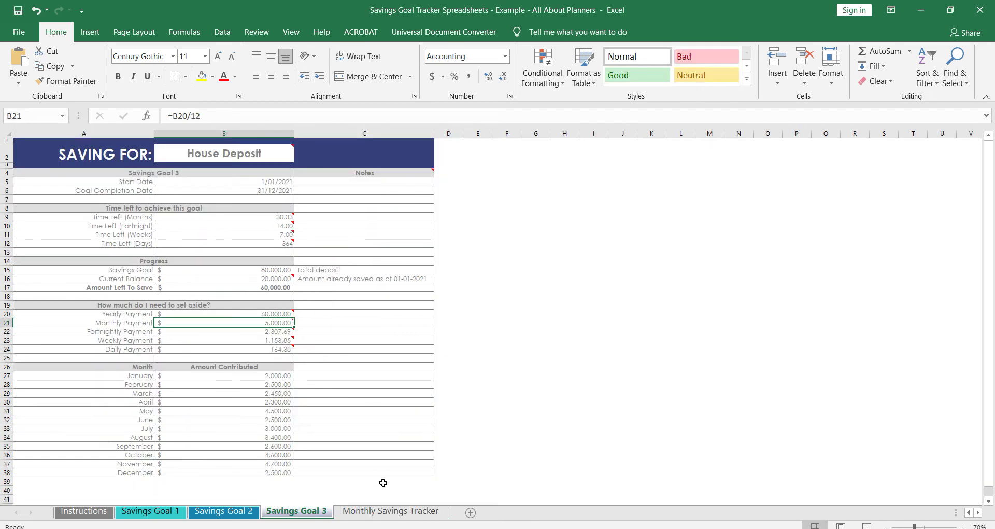
- Go back to the Monthly Savings Tracker, where House Deposit shows $5,000 monthly, $60,000 total
{"action": "left_click", "coordinate": [380, 511]}
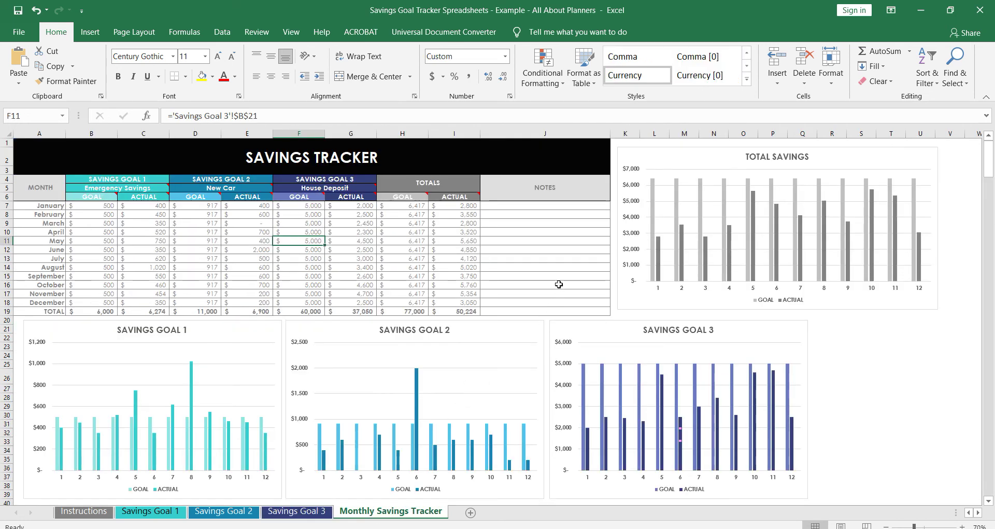